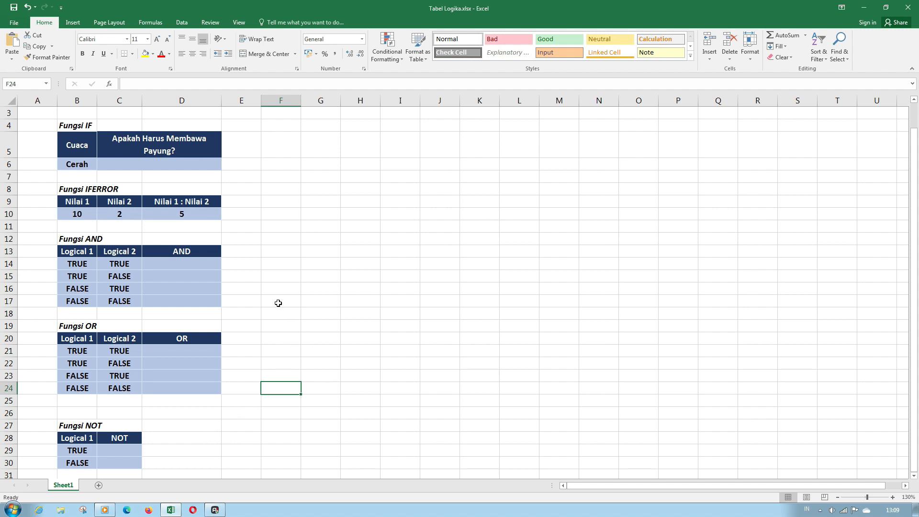
Enter an IF formula in C6 that returns "Iya" when B6 equals "Hujan" and "Tidak" otherwise
left_click(157, 165)
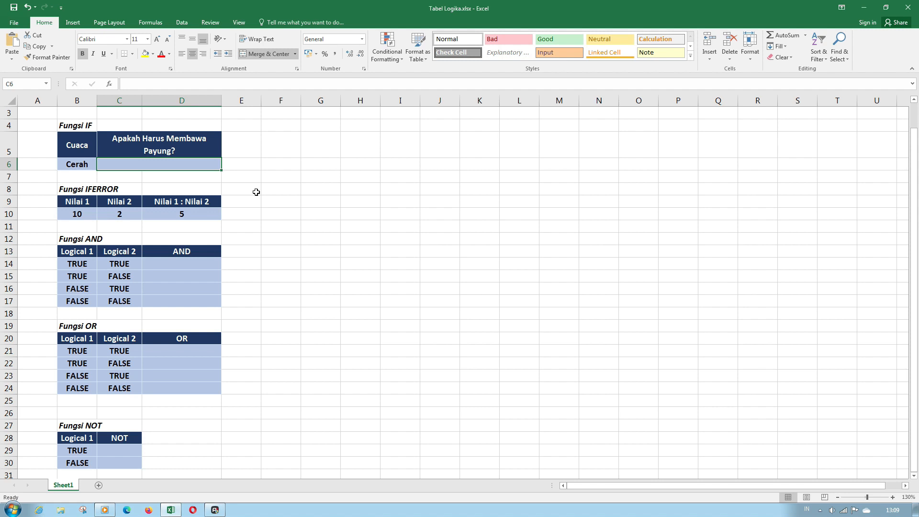
type("=if")
key("Tab")
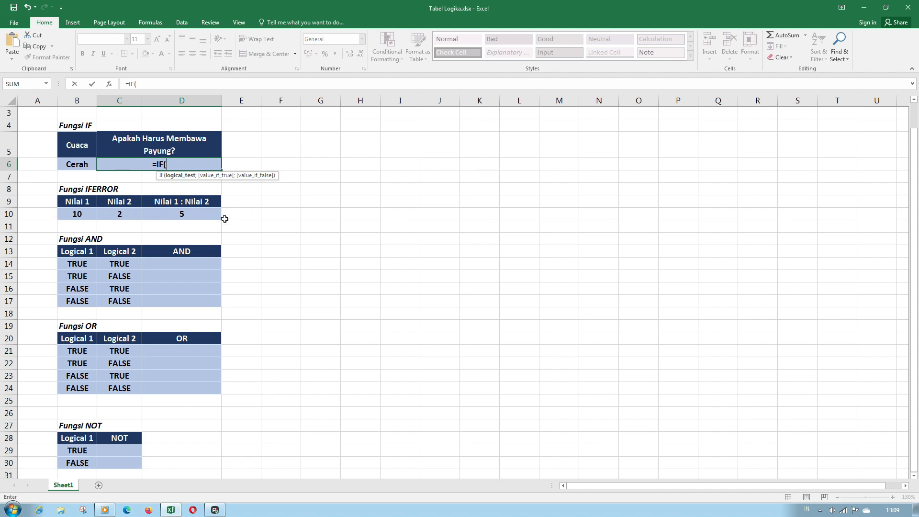
left_click(79, 165)
type("=")
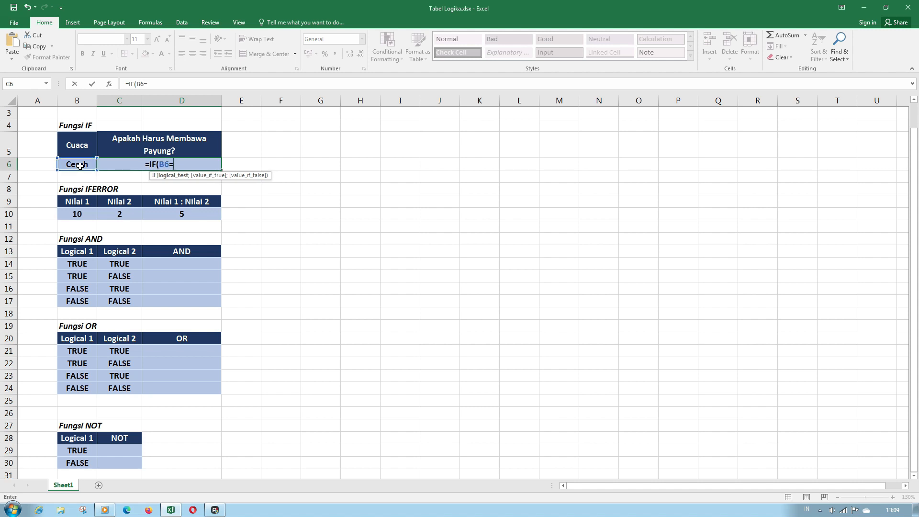
type("\"Hujan\";")
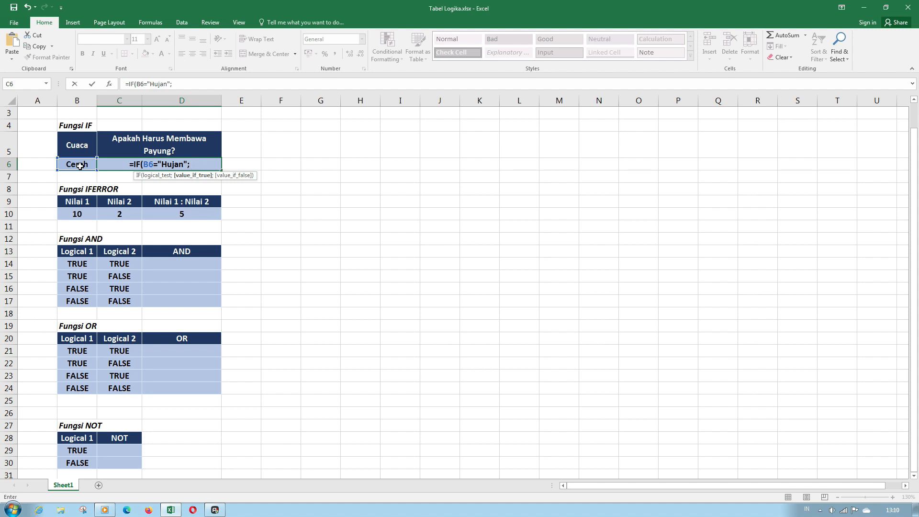
type("\"Iya\";\"Tidak")
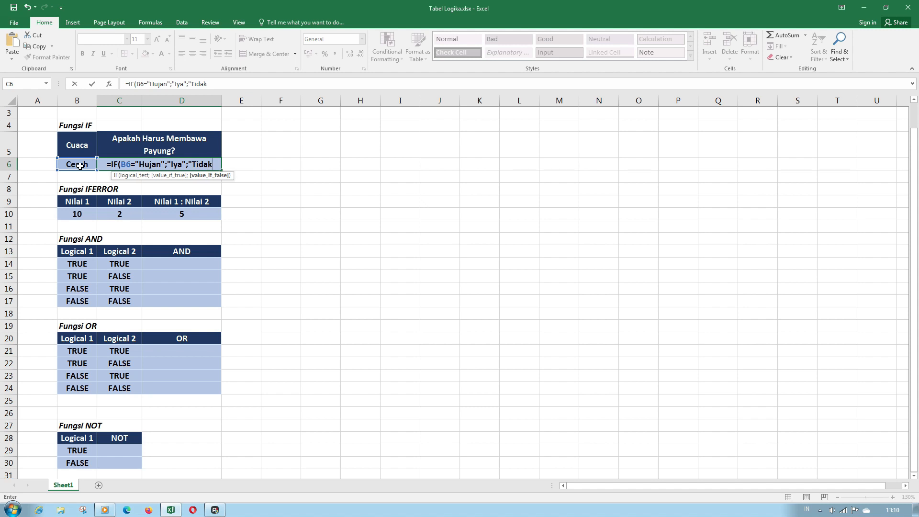
type("\"")
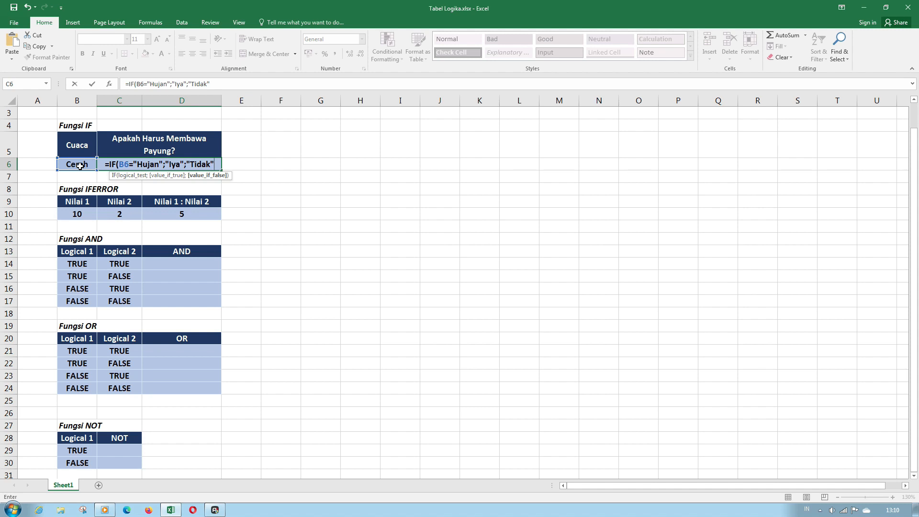
key("Return")
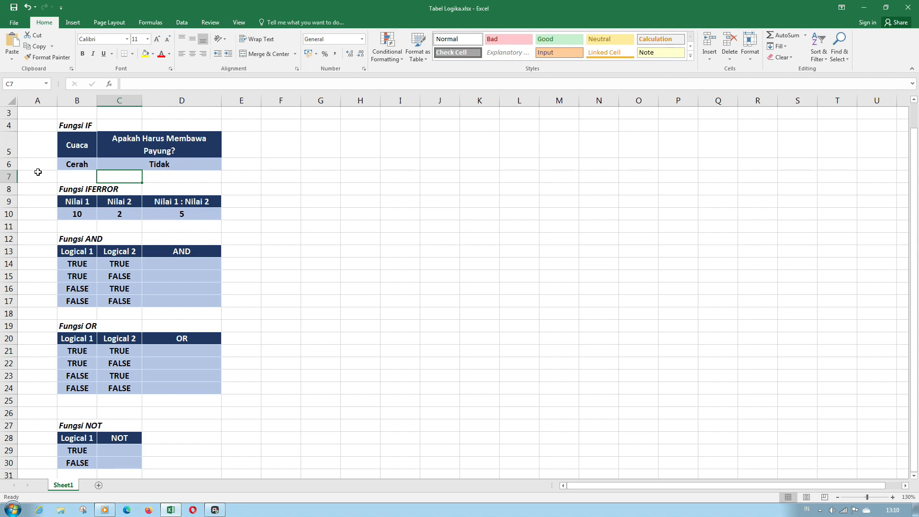
Change the Cuaca value in B6 to Hujan to test the IF formula
left_click(73, 167)
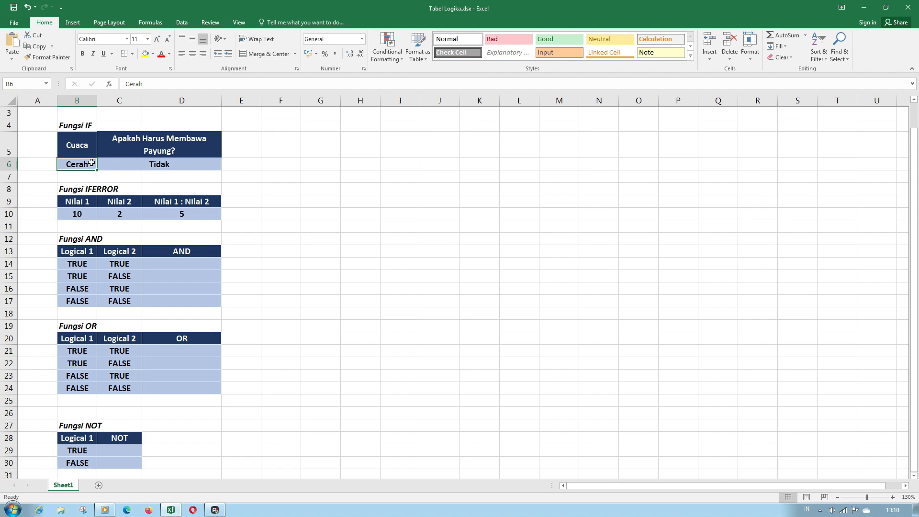
left_click(102, 165)
left_click(80, 185)
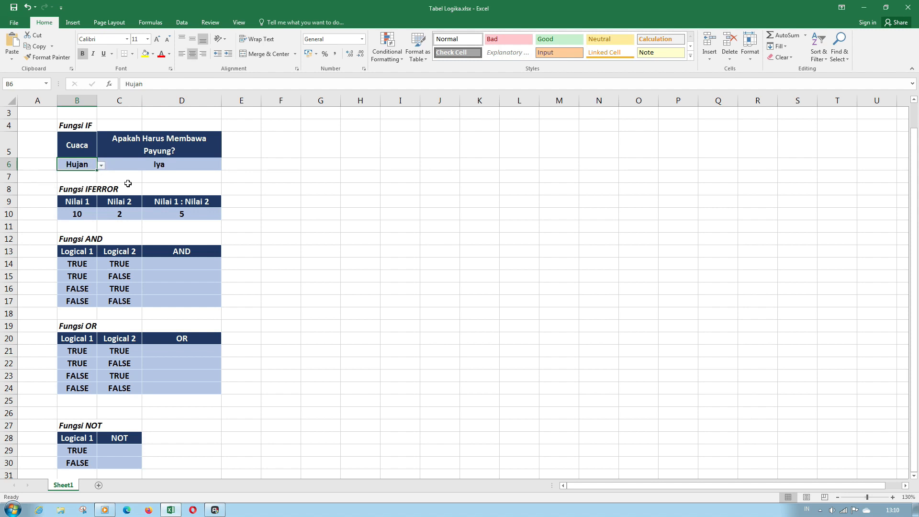
left_click(178, 185)
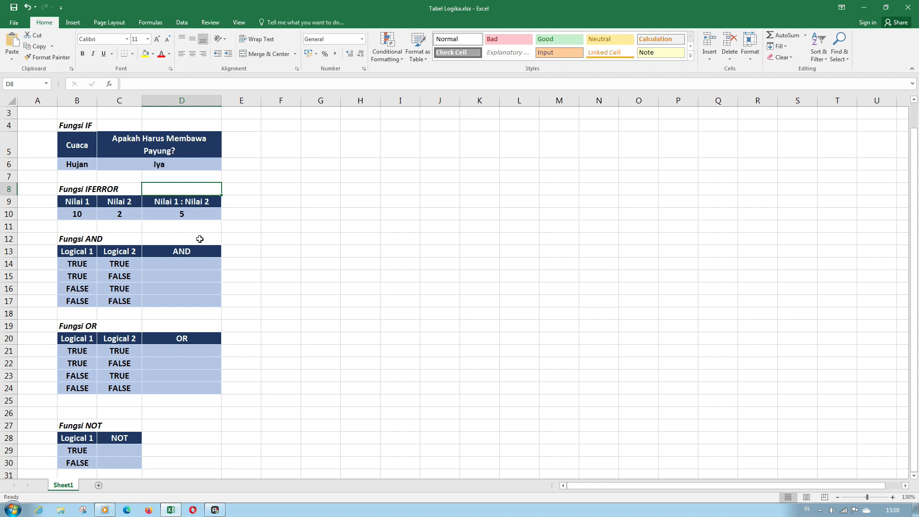
Set Nilai 2 in C10 to 0 so that the formula in D10 divides by zero
left_click(188, 216)
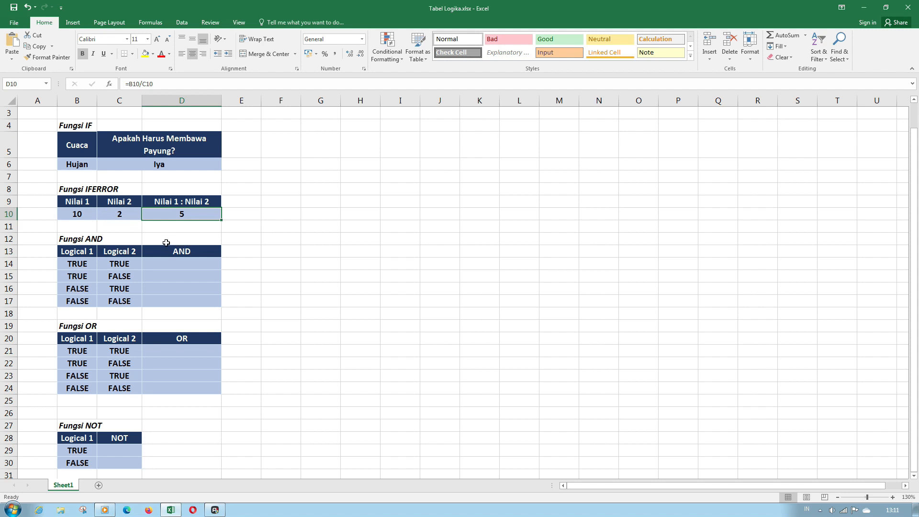
left_click(128, 236)
left_click(121, 215)
type("0")
key("Tab")
left_click(183, 227)
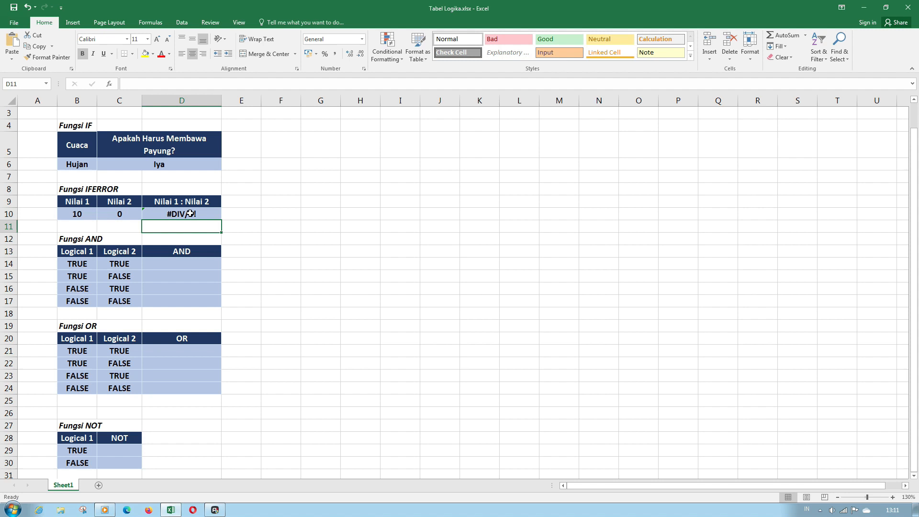
Wrap the B10/C10 division in D10 in IFERROR with the fallback text "Masukkan Angka Lain", and widen column D to fit it
left_click(190, 213)
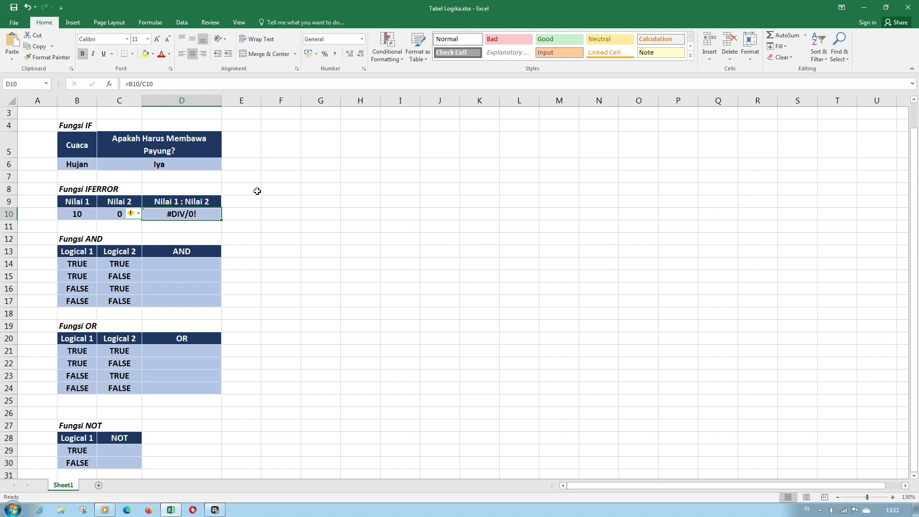
left_click(130, 84)
type("ifer")
key("Tab")
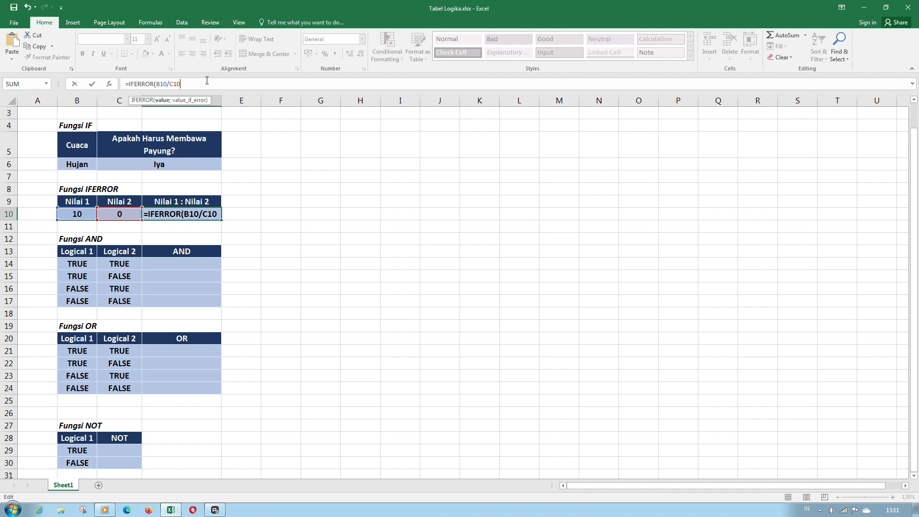
type(";\"Masukkan")
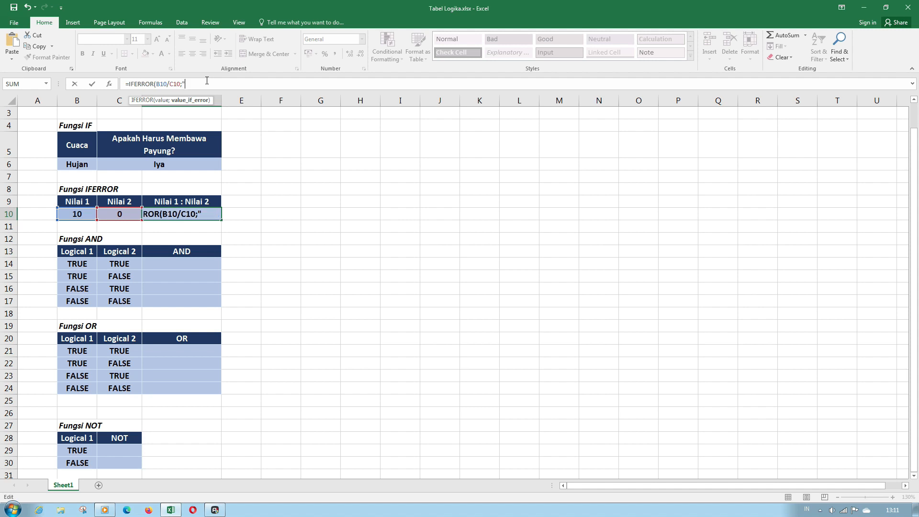
type(" Angka Lain")
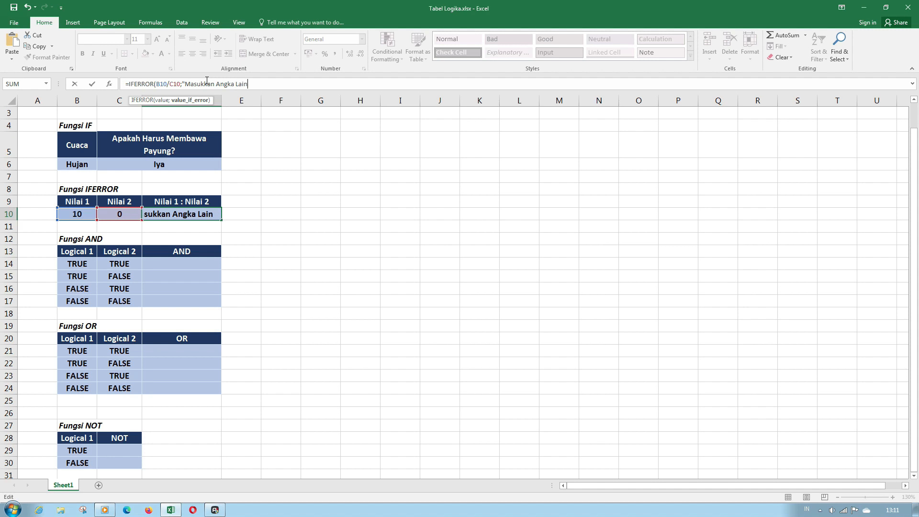
type("\"")
key("Return")
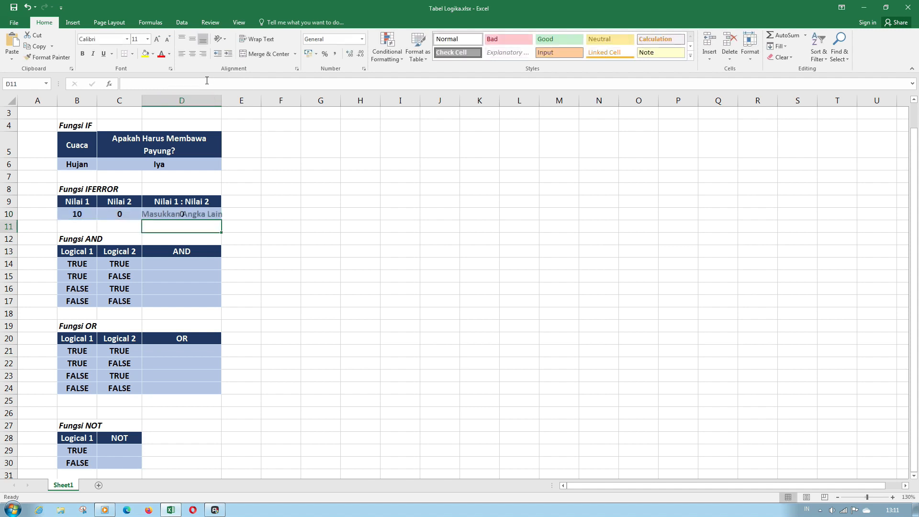
key("Up")
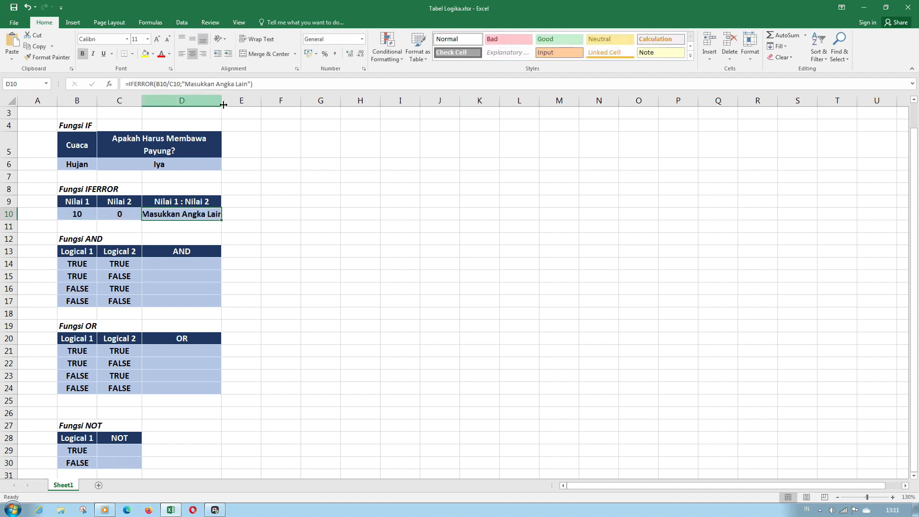
left_click_drag(221, 101, 238, 102)
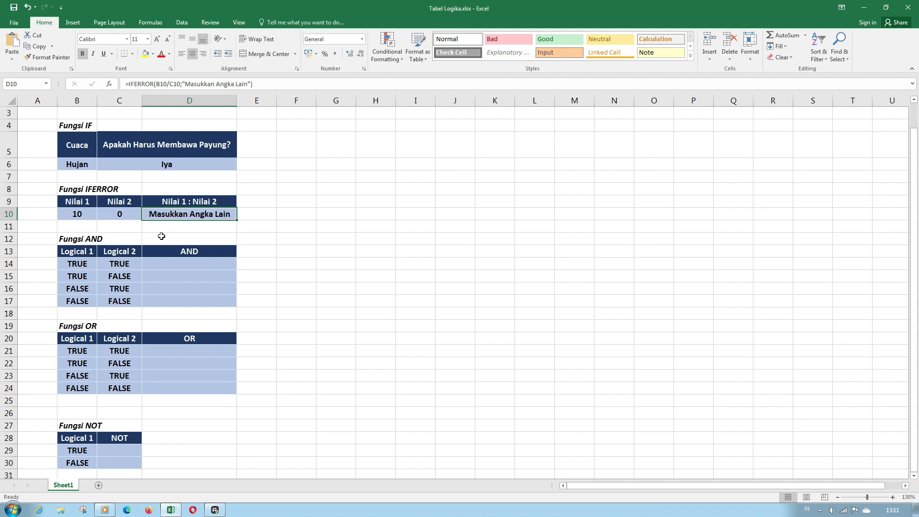
left_click(182, 262)
left_click(181, 333)
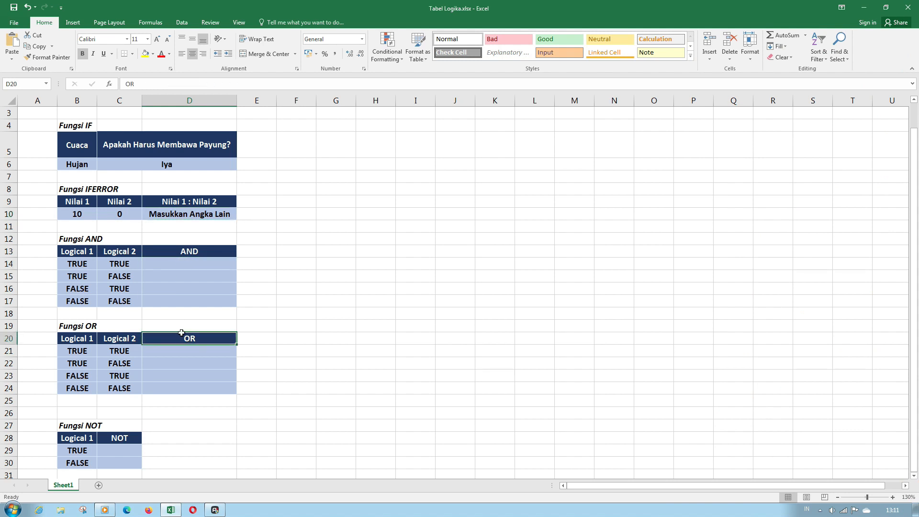
left_click(79, 242)
left_click(78, 314)
left_click(78, 328)
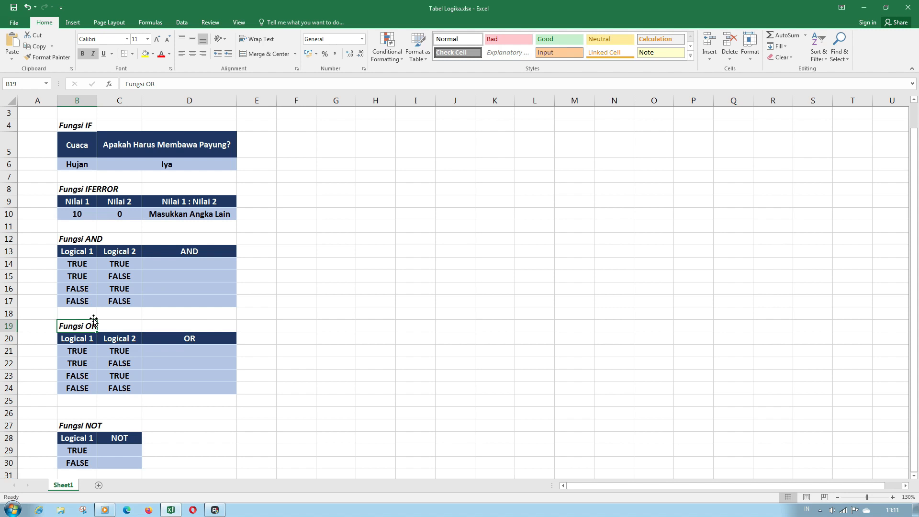
left_click(173, 239)
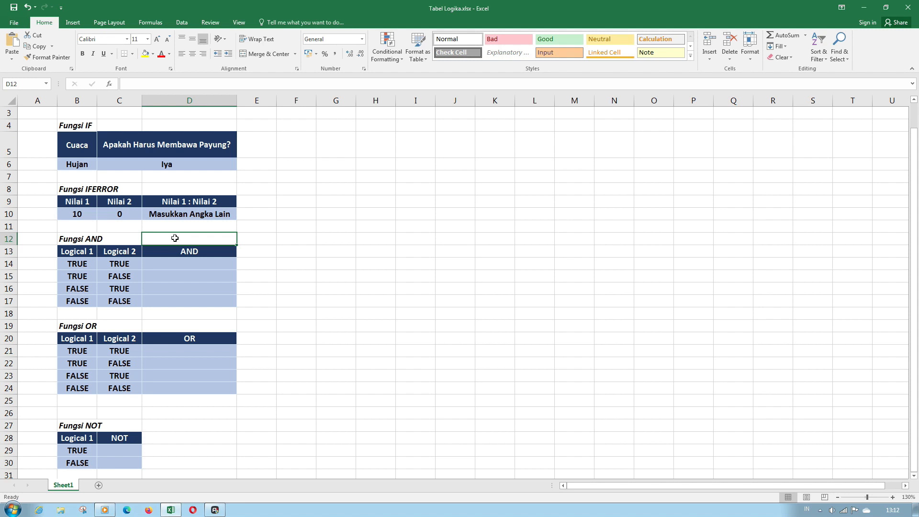
Enter the formula =AND(B14;C14) in D14 of the Fungsi AND table
left_click(174, 266)
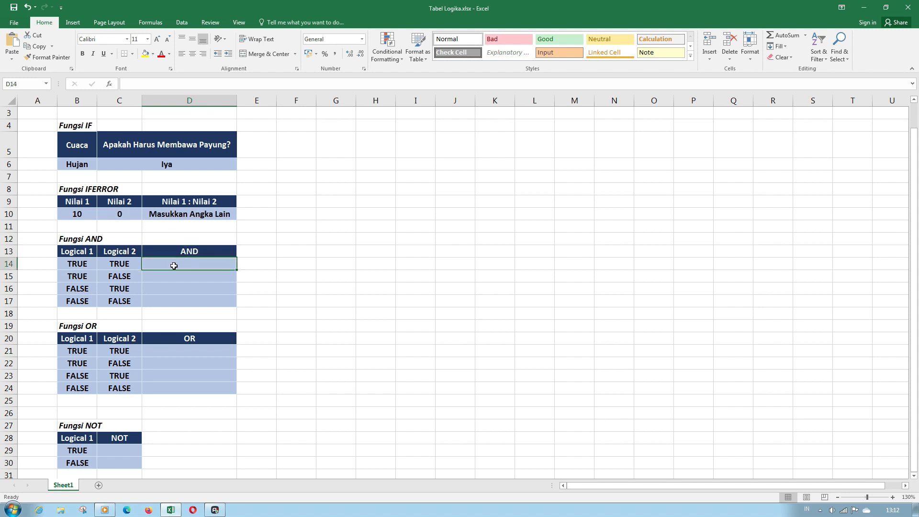
type("=and")
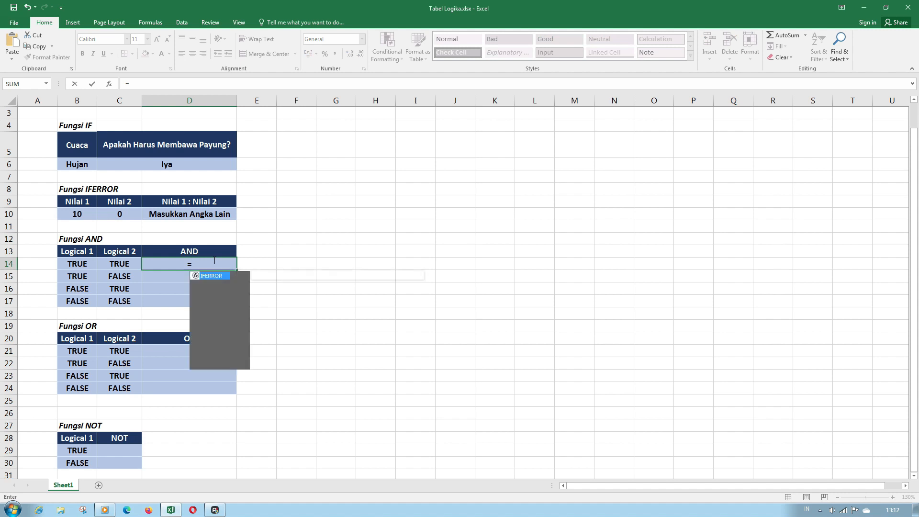
key("Tab")
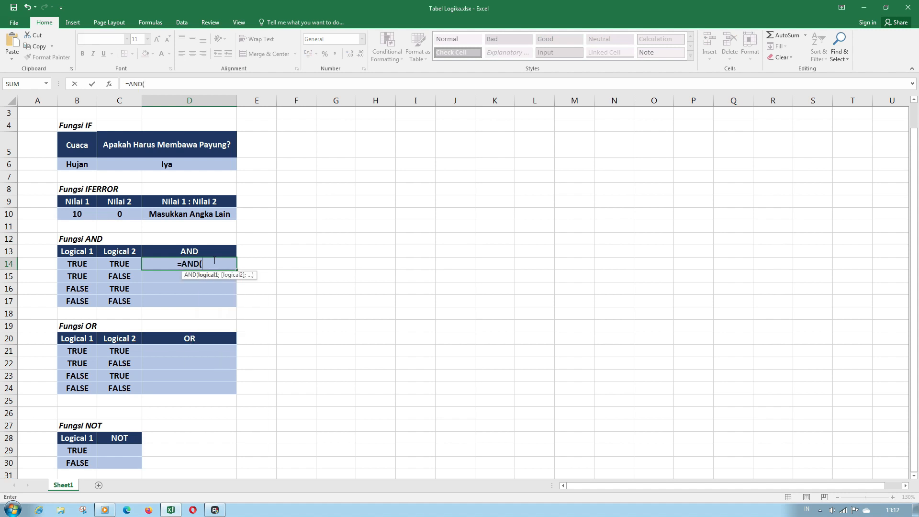
key("Left")
key("Left")
type(";")
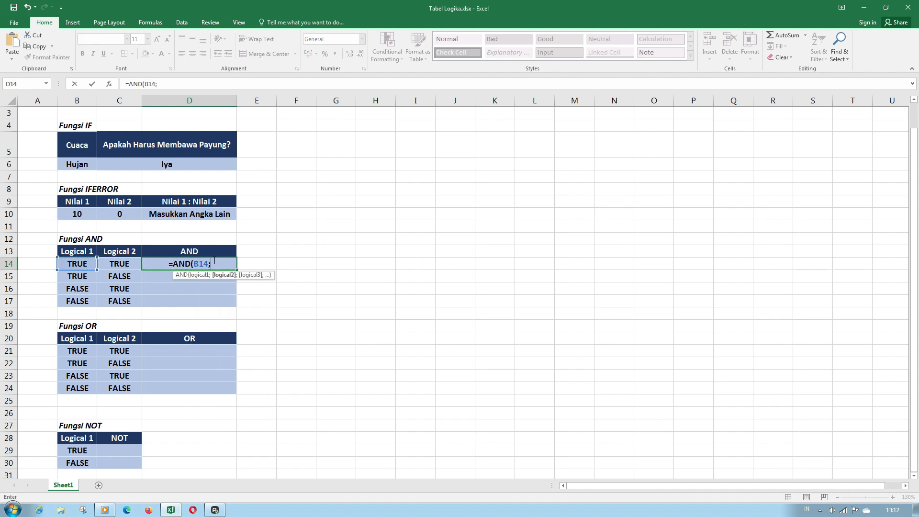
key("Left")
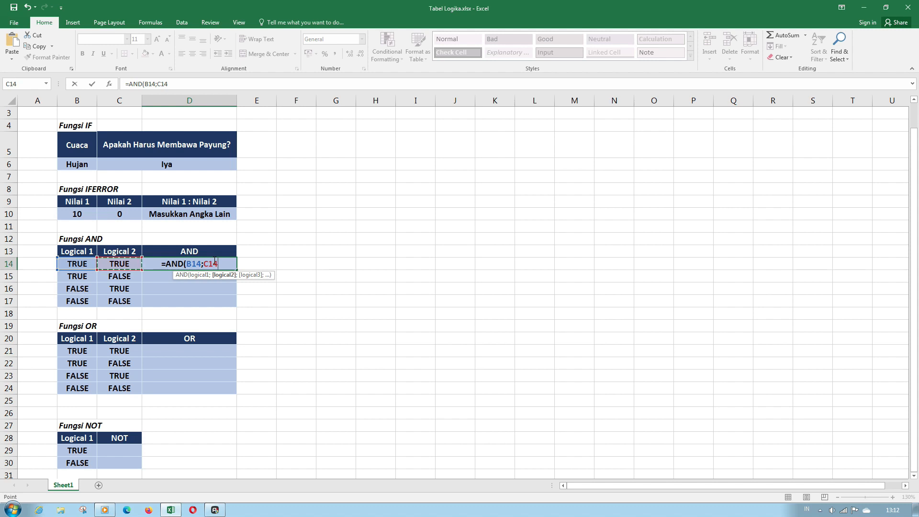
type(")")
key("Return")
left_click(213, 259)
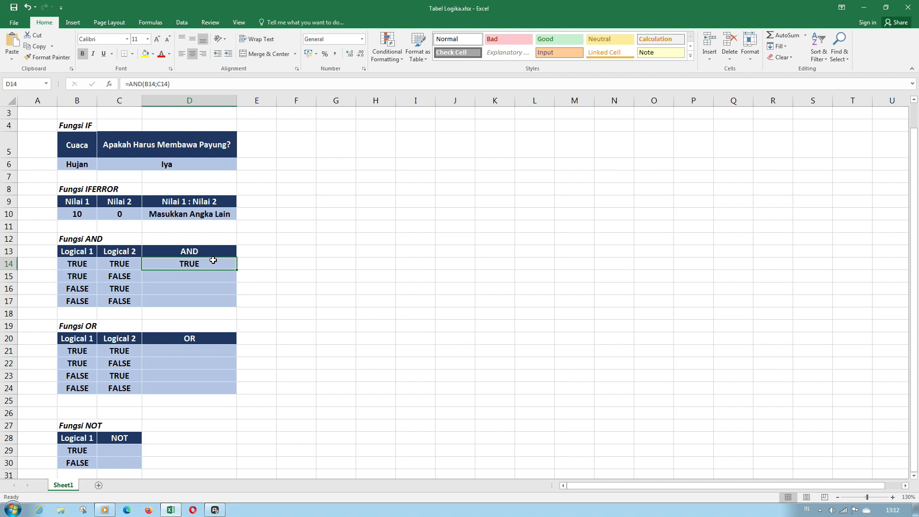
Highlight the two logical inputs B14:C14 and return to the AND formula in D14
key("Left")
key("Left")
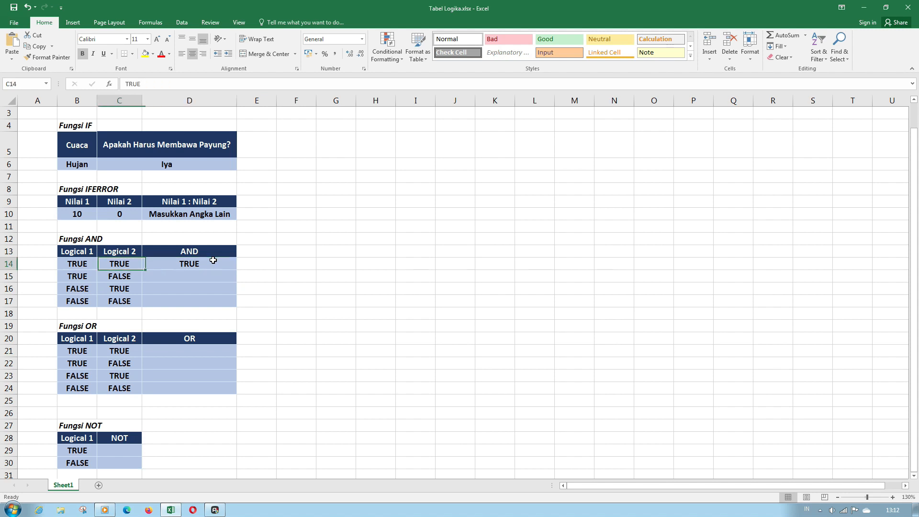
key("shift+Right")
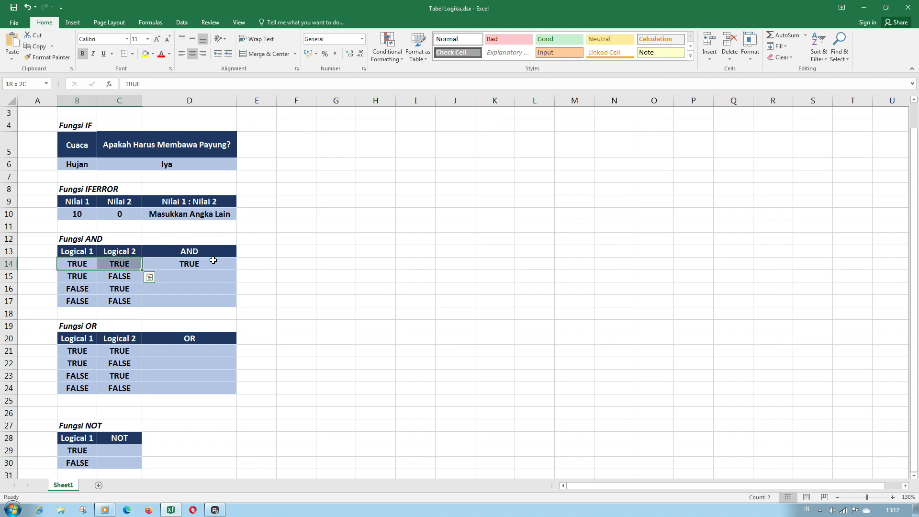
key("Right")
key("Right")
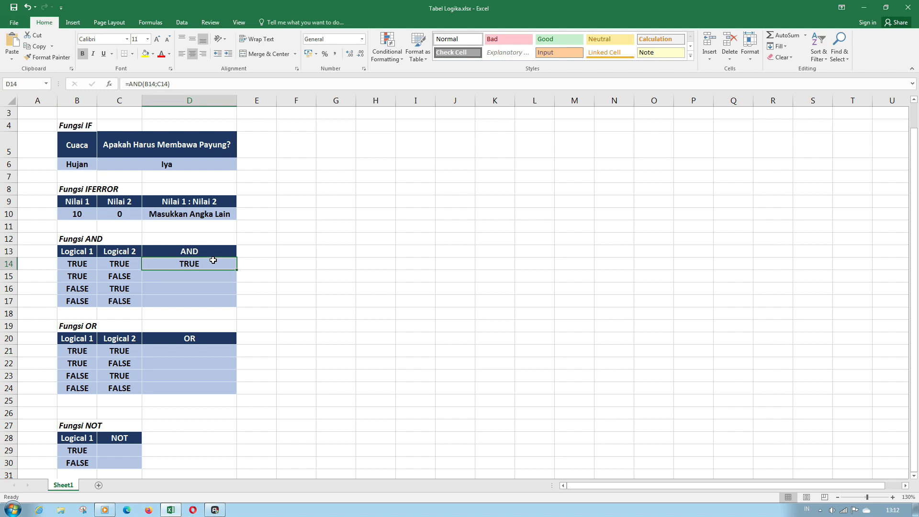
Fill the AND formula from D14 down through D17
key("shift+Down")
key("shift+Down")
key("shift+Down")
key("ctrl+d")
key("Down")
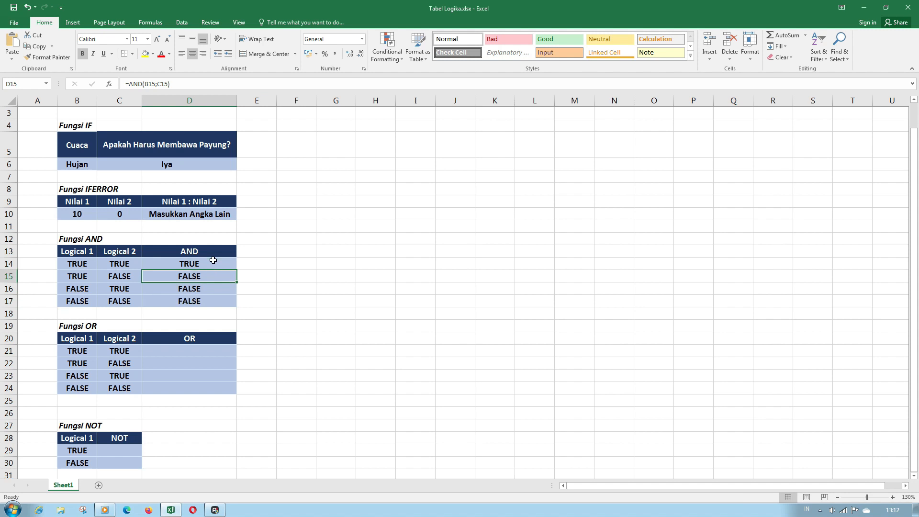
Highlight the AND results in D15:D17, and select the FALSE inputs in C15, B16 and B17:C17 together
key("shift+Down")
key("shift+Down")
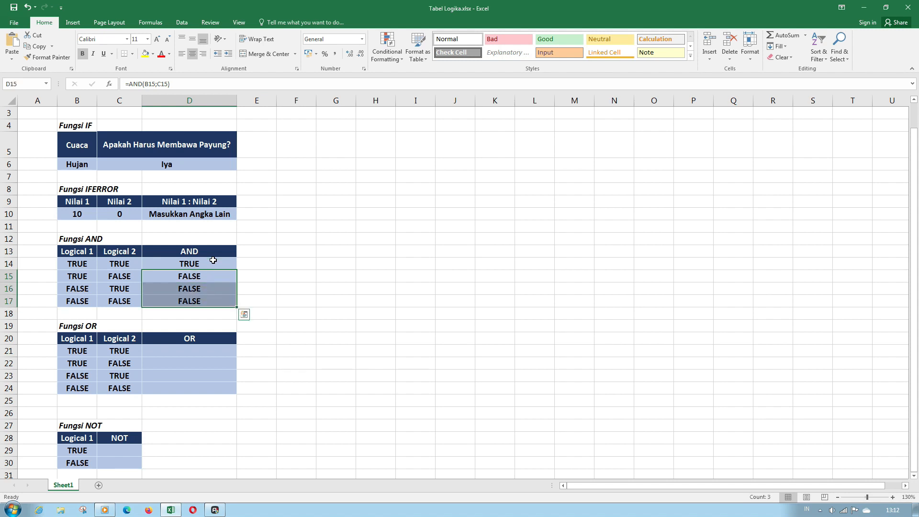
key("Left")
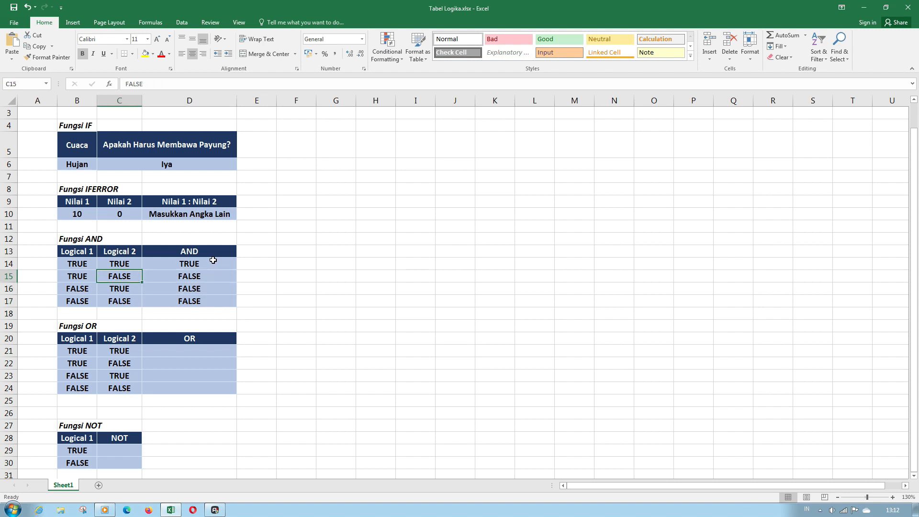
left_click(78, 290, "ctrl")
left_click_drag(77, 301, 123, 302)
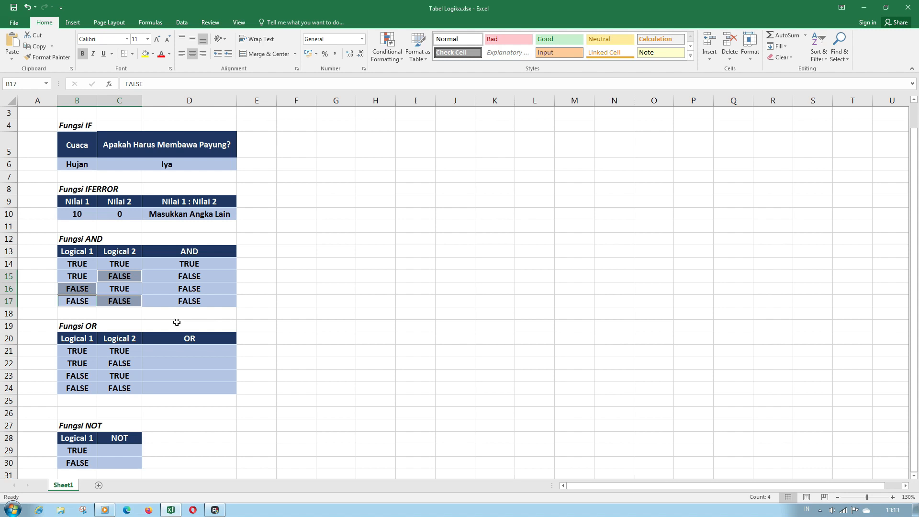
Enter the formula =OR(B21;C21) in D21 of the Fungsi OR table
left_click(172, 350)
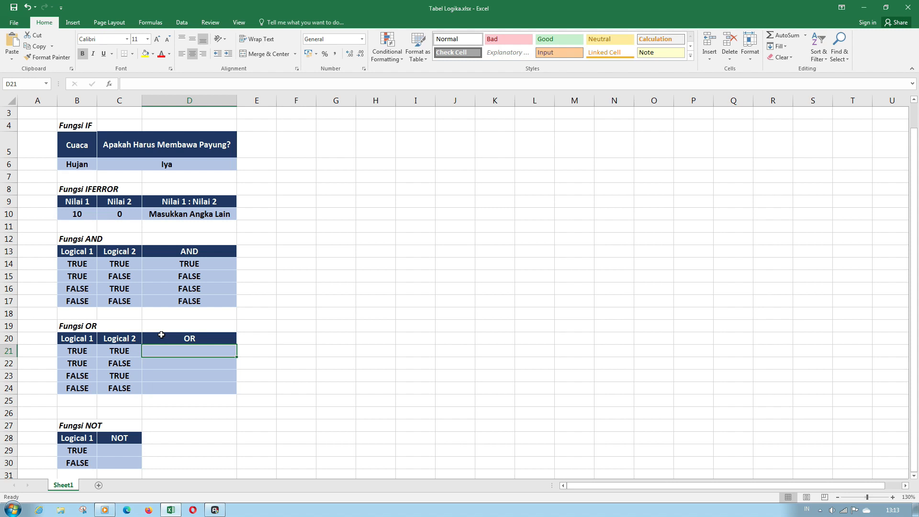
type("=or")
key("Tab")
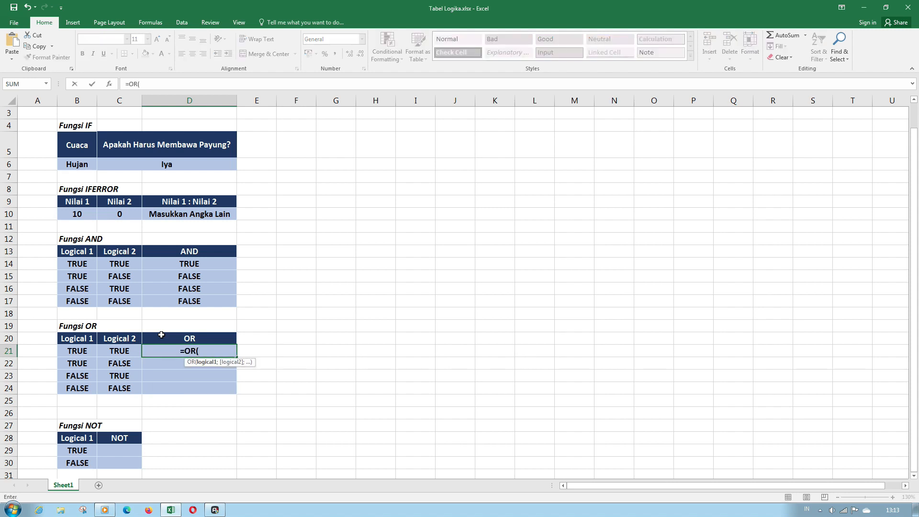
key("Left")
key("Left")
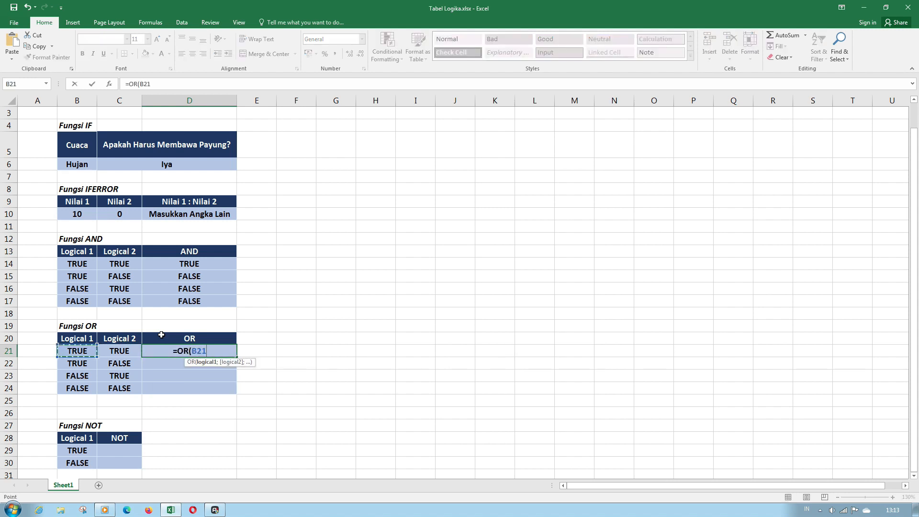
type(":B21")
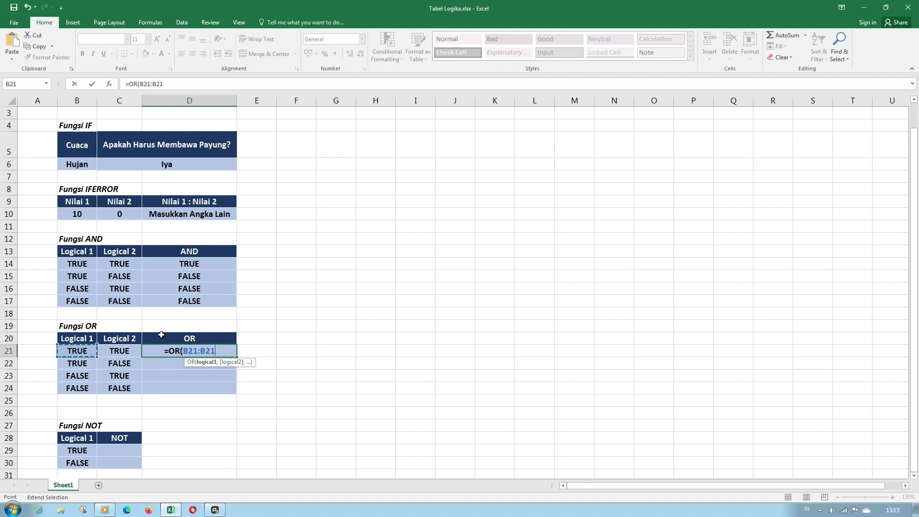
key("BackSpace")
key("BackSpace")
key("BackSpace")
type(";")
key("Left")
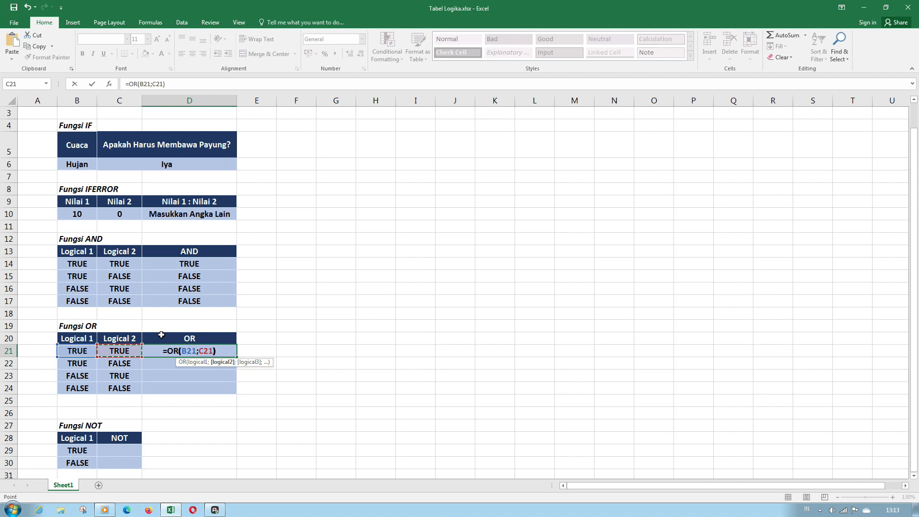
key("Return")
Fill the OR formula from D21 down through D24
key("Up")
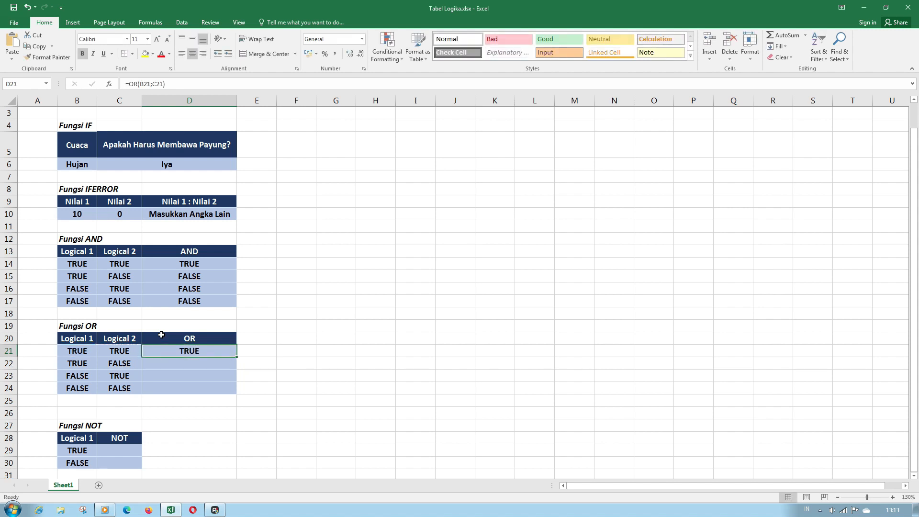
key("shift+Down")
key("shift+Down")
key("shift+Down")
key("ctrl+d")
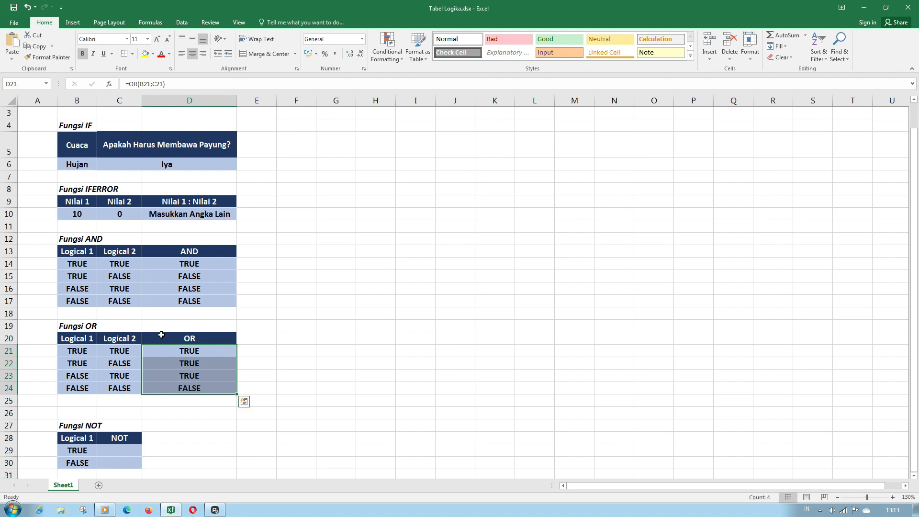
Highlight the OR results in D22:D23 and D24, and select the TRUE inputs in B22 and C23 together
key("Down")
key("shift+Down")
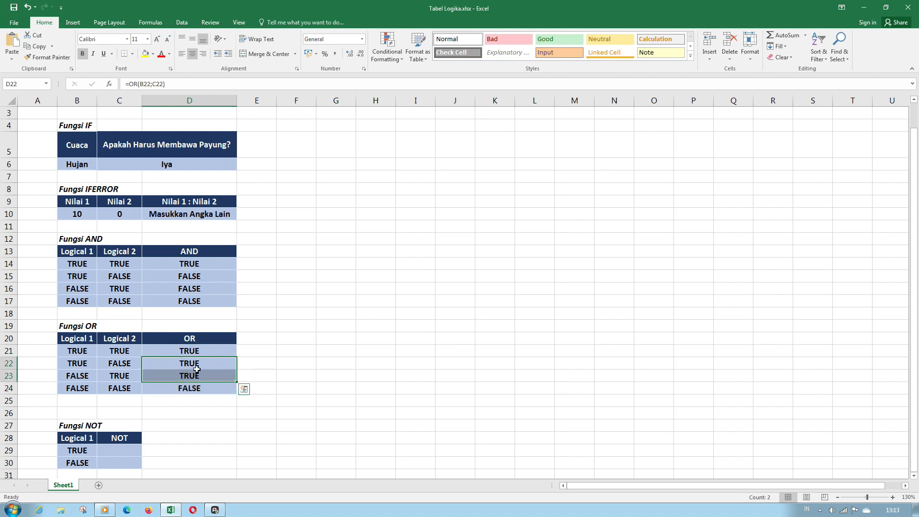
left_click(204, 389)
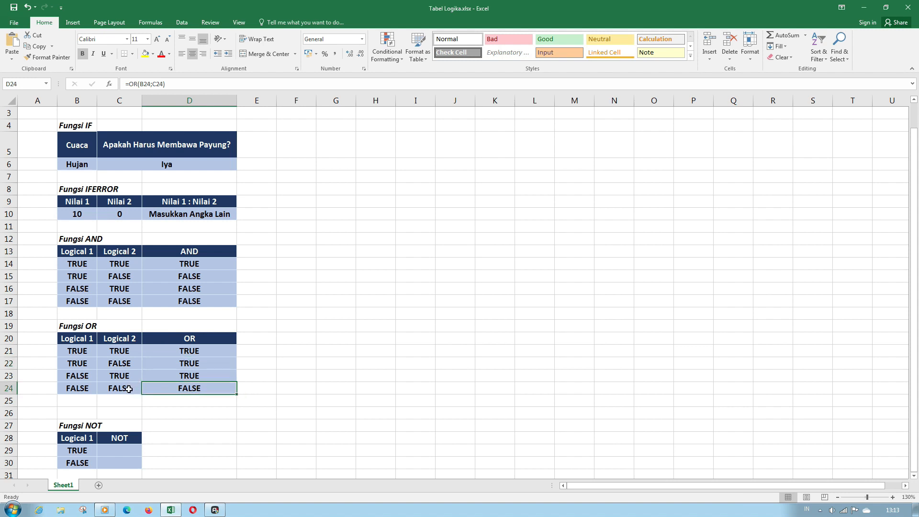
left_click(170, 366)
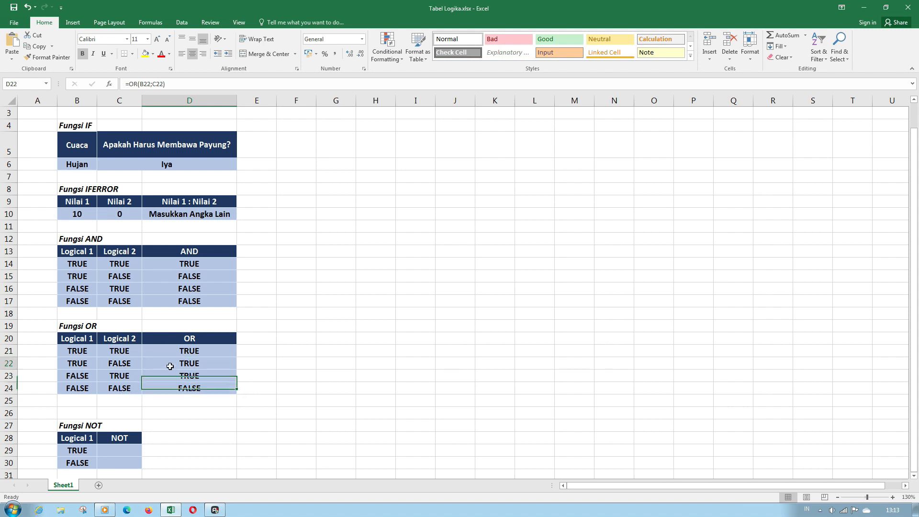
left_click_drag(170, 366, 169, 374)
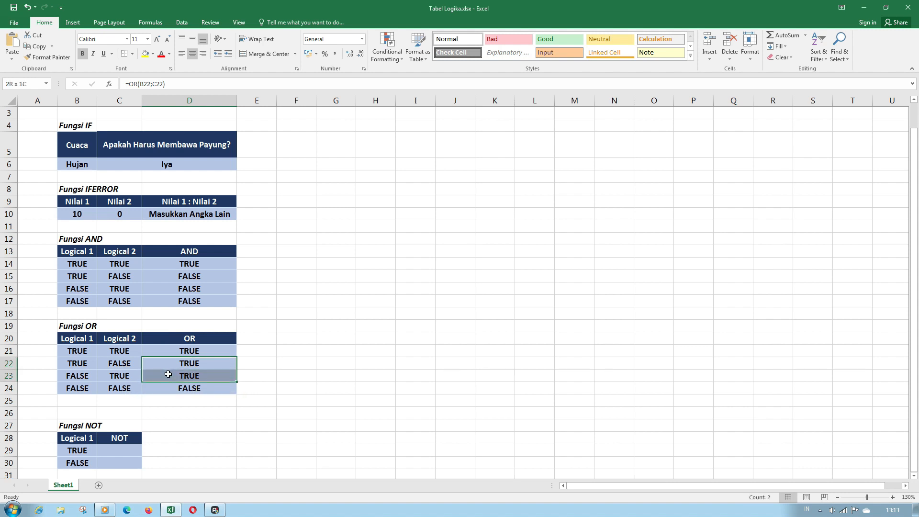
left_click(125, 365)
left_click(84, 362)
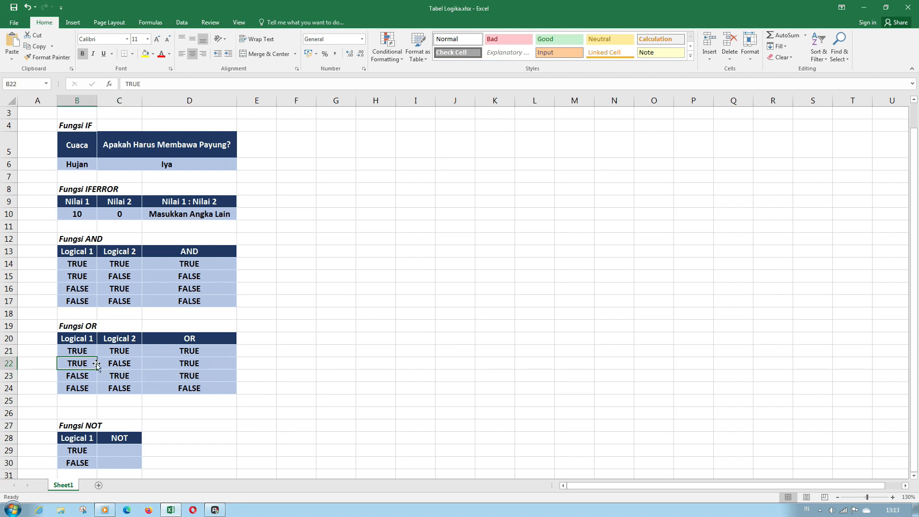
left_click(126, 375, "ctrl")
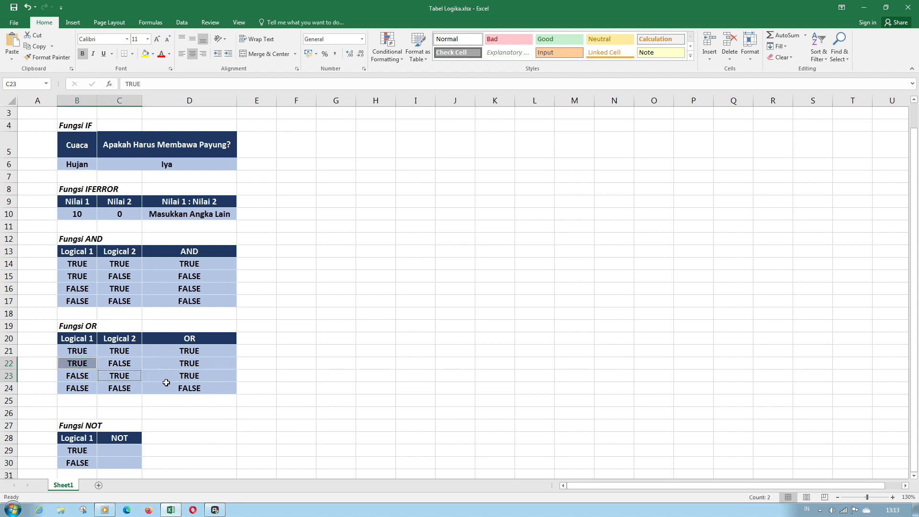
left_click(195, 388)
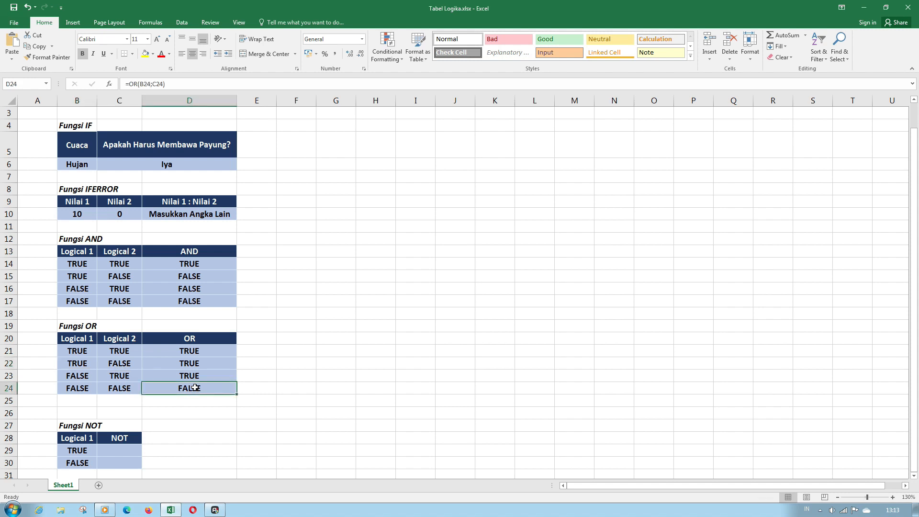
Highlight the OR results D21:D23 and their TRUE inputs B21, C21, B22 and C23, plus D24 and its inputs B24:C24
left_click_drag(191, 351, 216, 380)
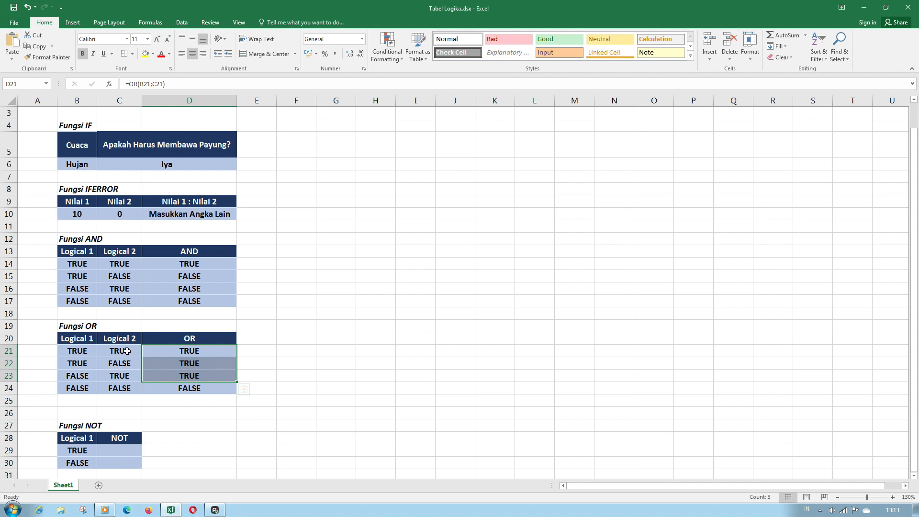
left_click(79, 351)
left_click(119, 351, "ctrl")
left_click(77, 364, "ctrl")
left_click(119, 375, "ctrl")
left_click(190, 389)
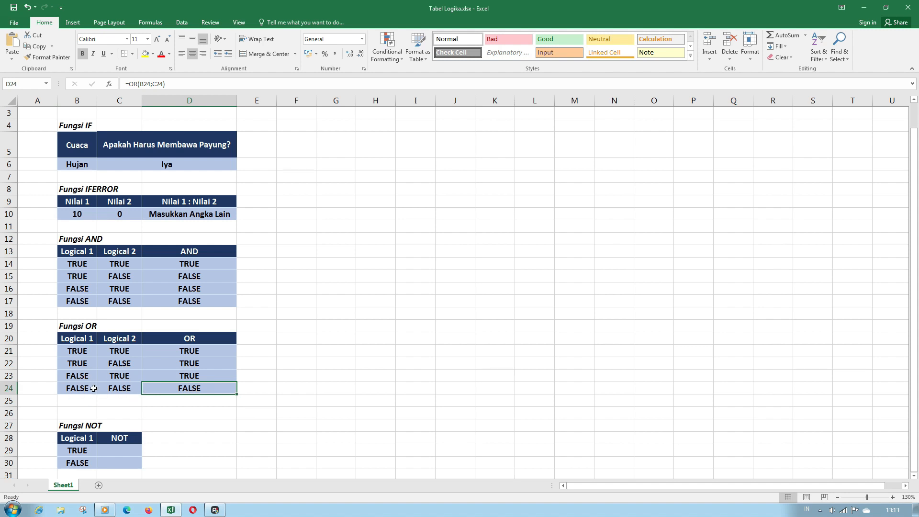
left_click_drag(91, 388, 113, 390)
Enter the formula =NOT(B29) in C29 of the Fungsi NOT table and fill it down to C30
left_click(120, 446)
scroll(125, 431, "down", 5)
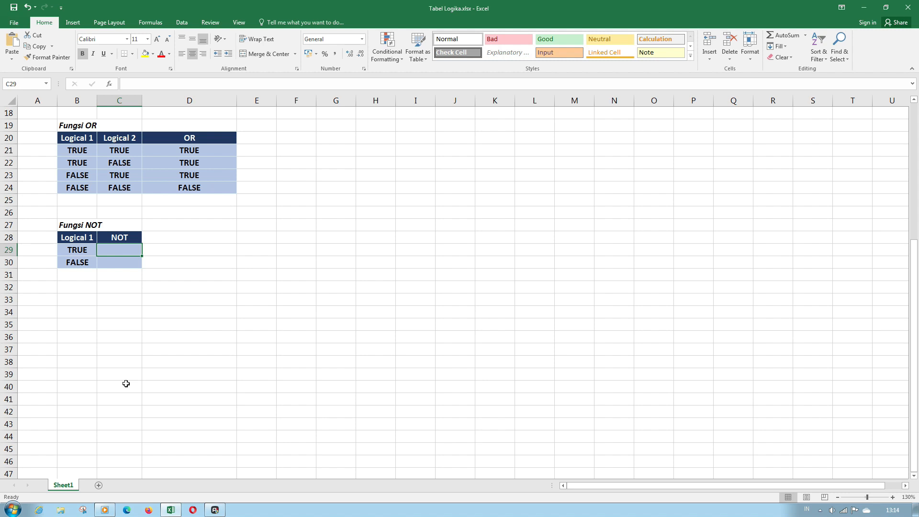
type("=no")
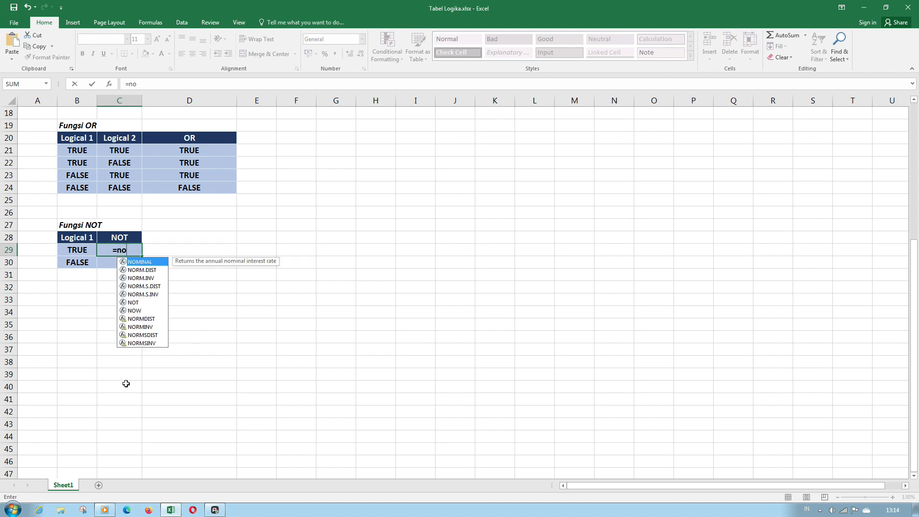
key("Tab")
key("BackSpace")
key("BackSpace")
key("BackSpace")
key("BackSpace")
key("BackSpace")
key("BackSpace")
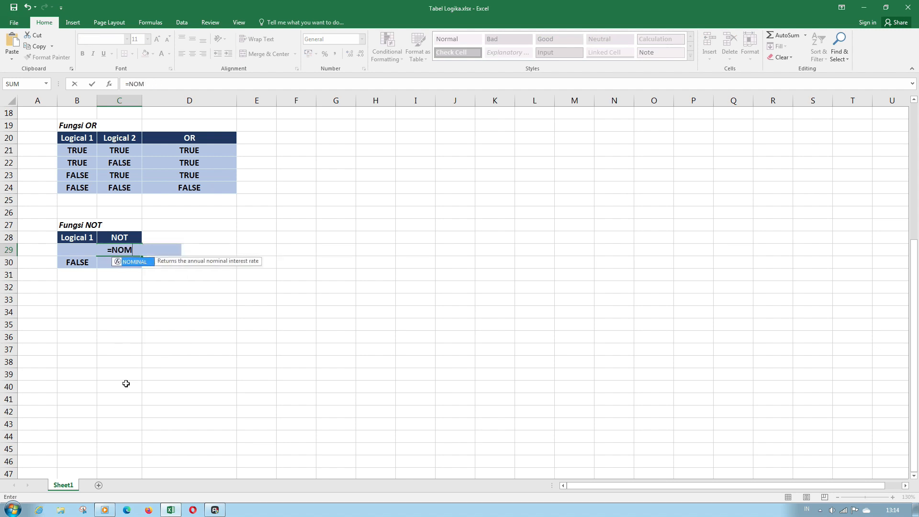
type("T")
key("Tab")
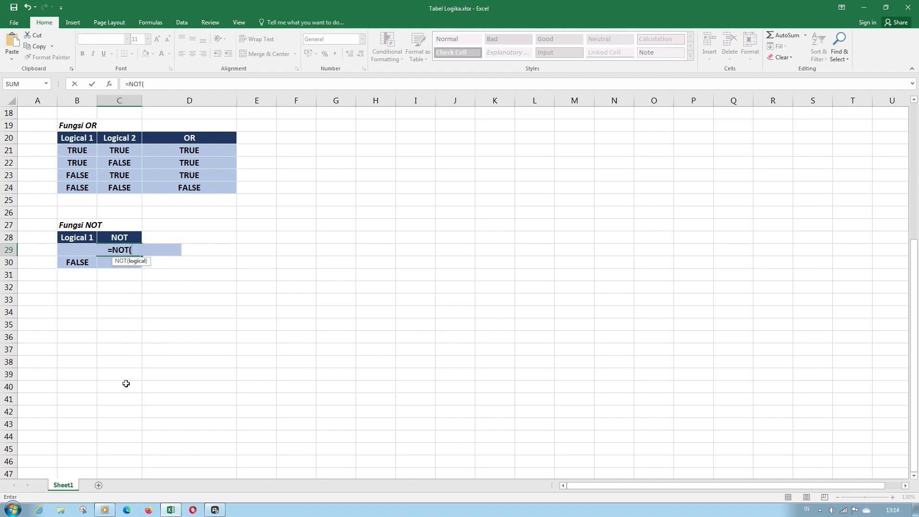
key("Left")
type(")")
key("Return")
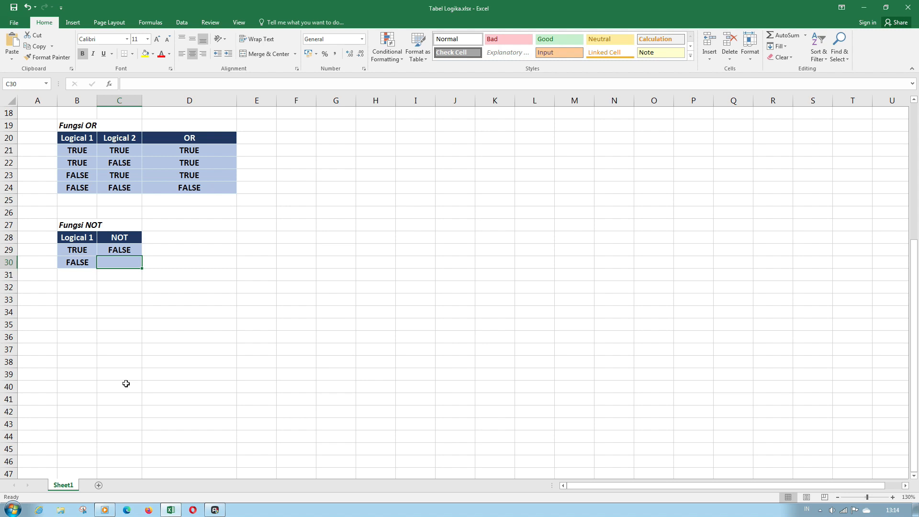
key("ctrl+d")
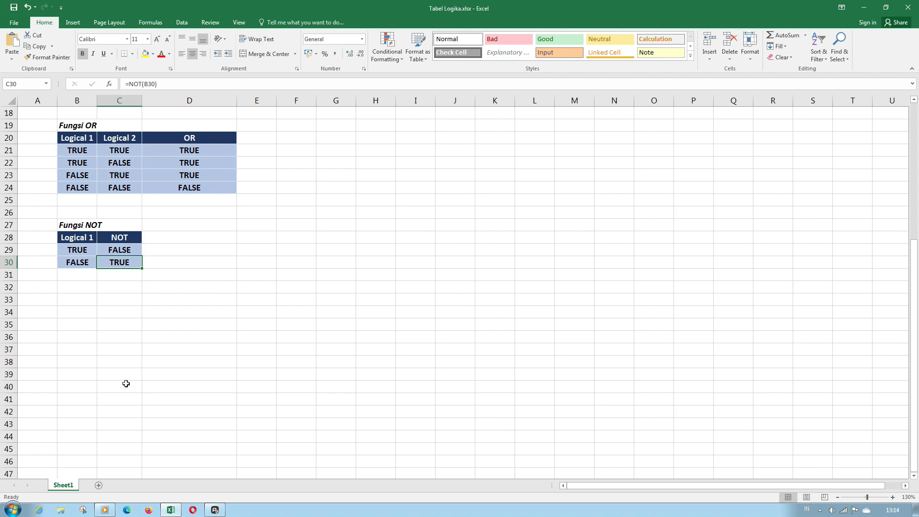